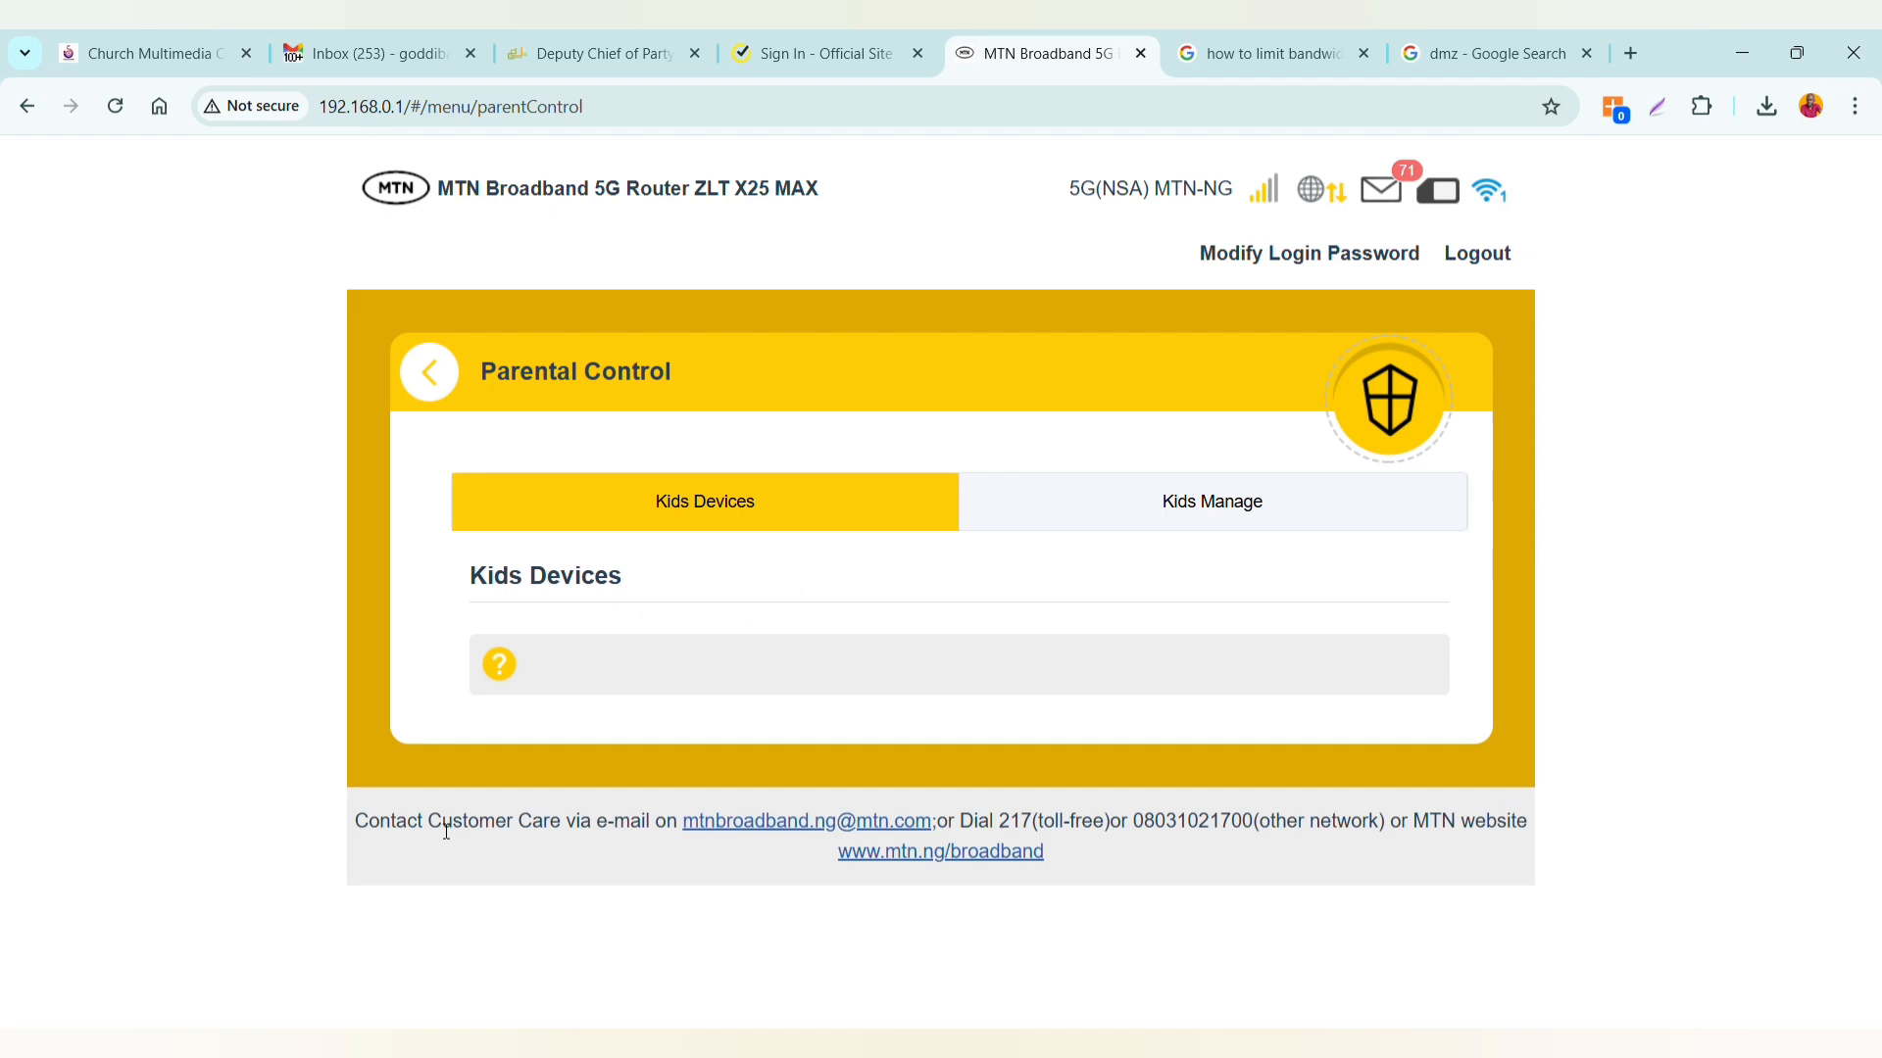
Step: Show the Kids Manage view with the current connected devices table
{"action": "left_click", "coordinate": [1211, 501]}
{"action": "scroll", "coordinate": [1213, 522], "scroll_direction": "down", "scroll_amount": 2}
{"action": "scroll", "coordinate": [1212, 522], "scroll_direction": "down", "scroll_amount": 2}
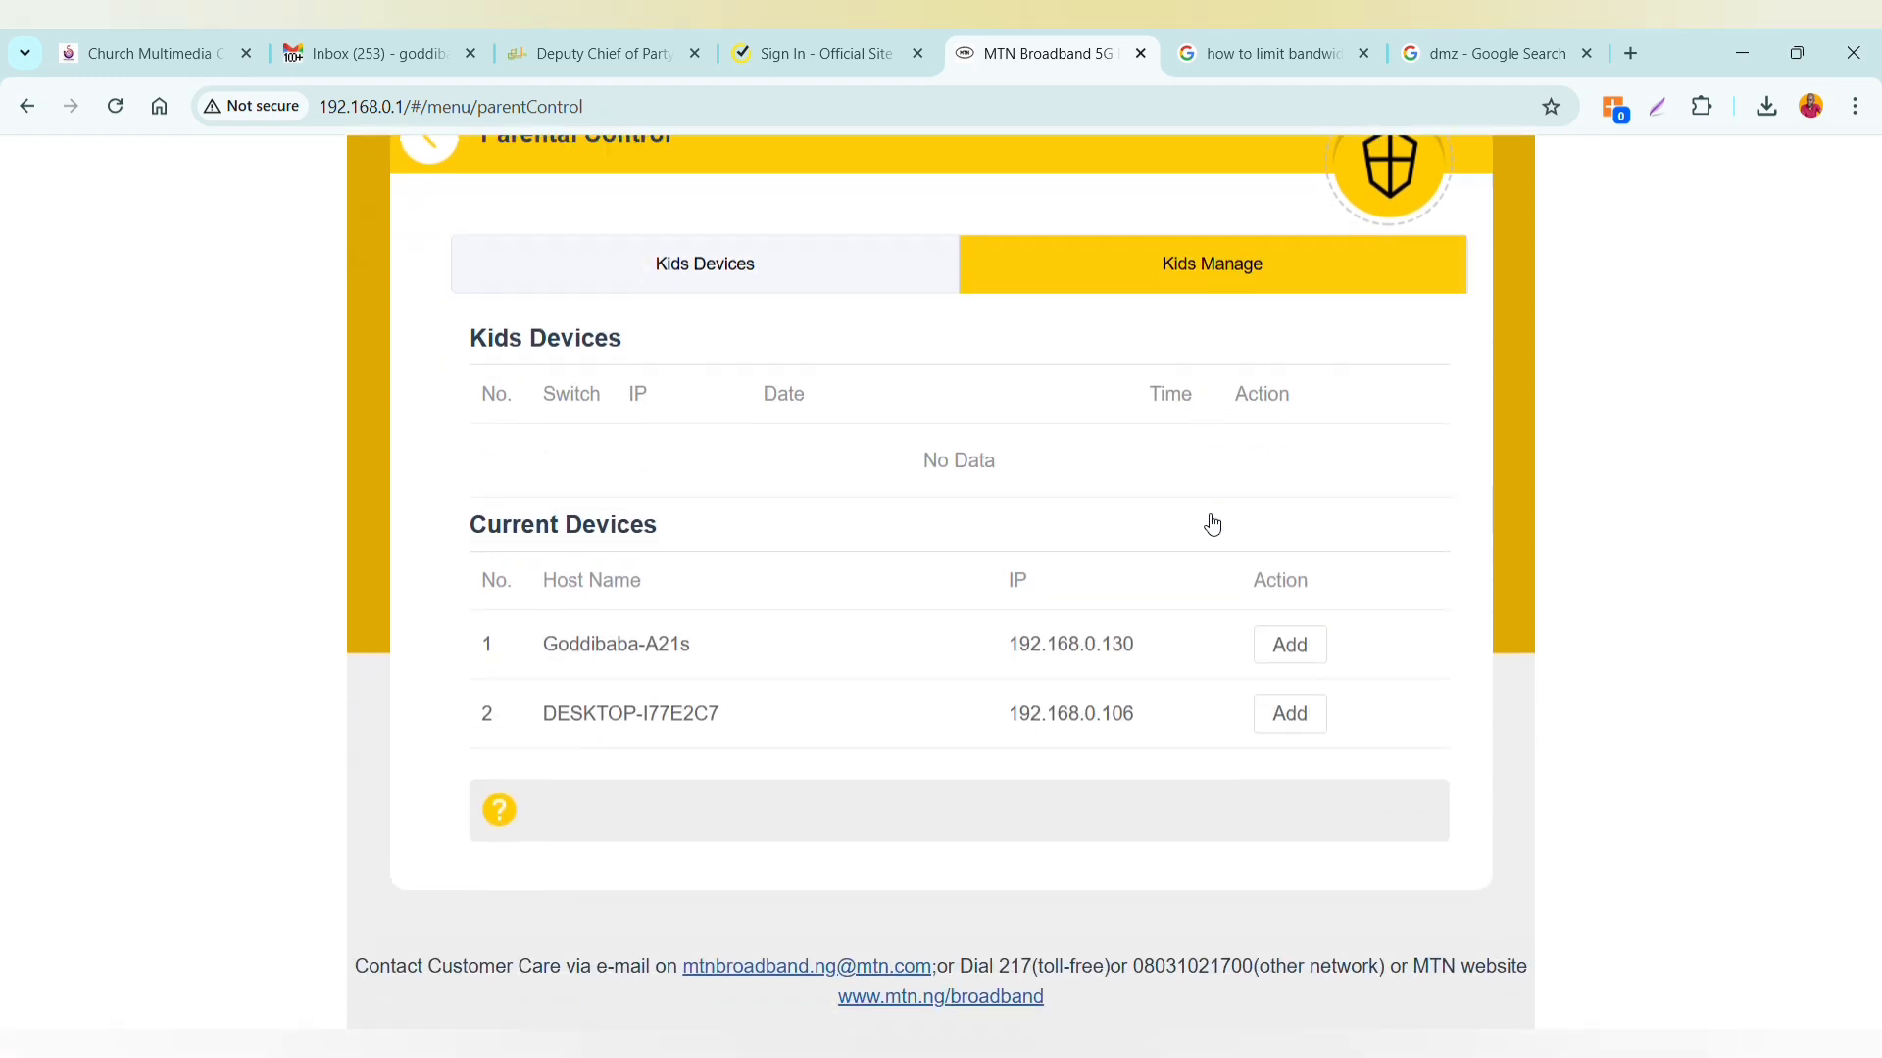
Step: Draft a Wednesday 01:00–03:00 restriction for 192.168.0.130, then cancel it unsaved
{"action": "left_click", "coordinate": [1291, 644]}
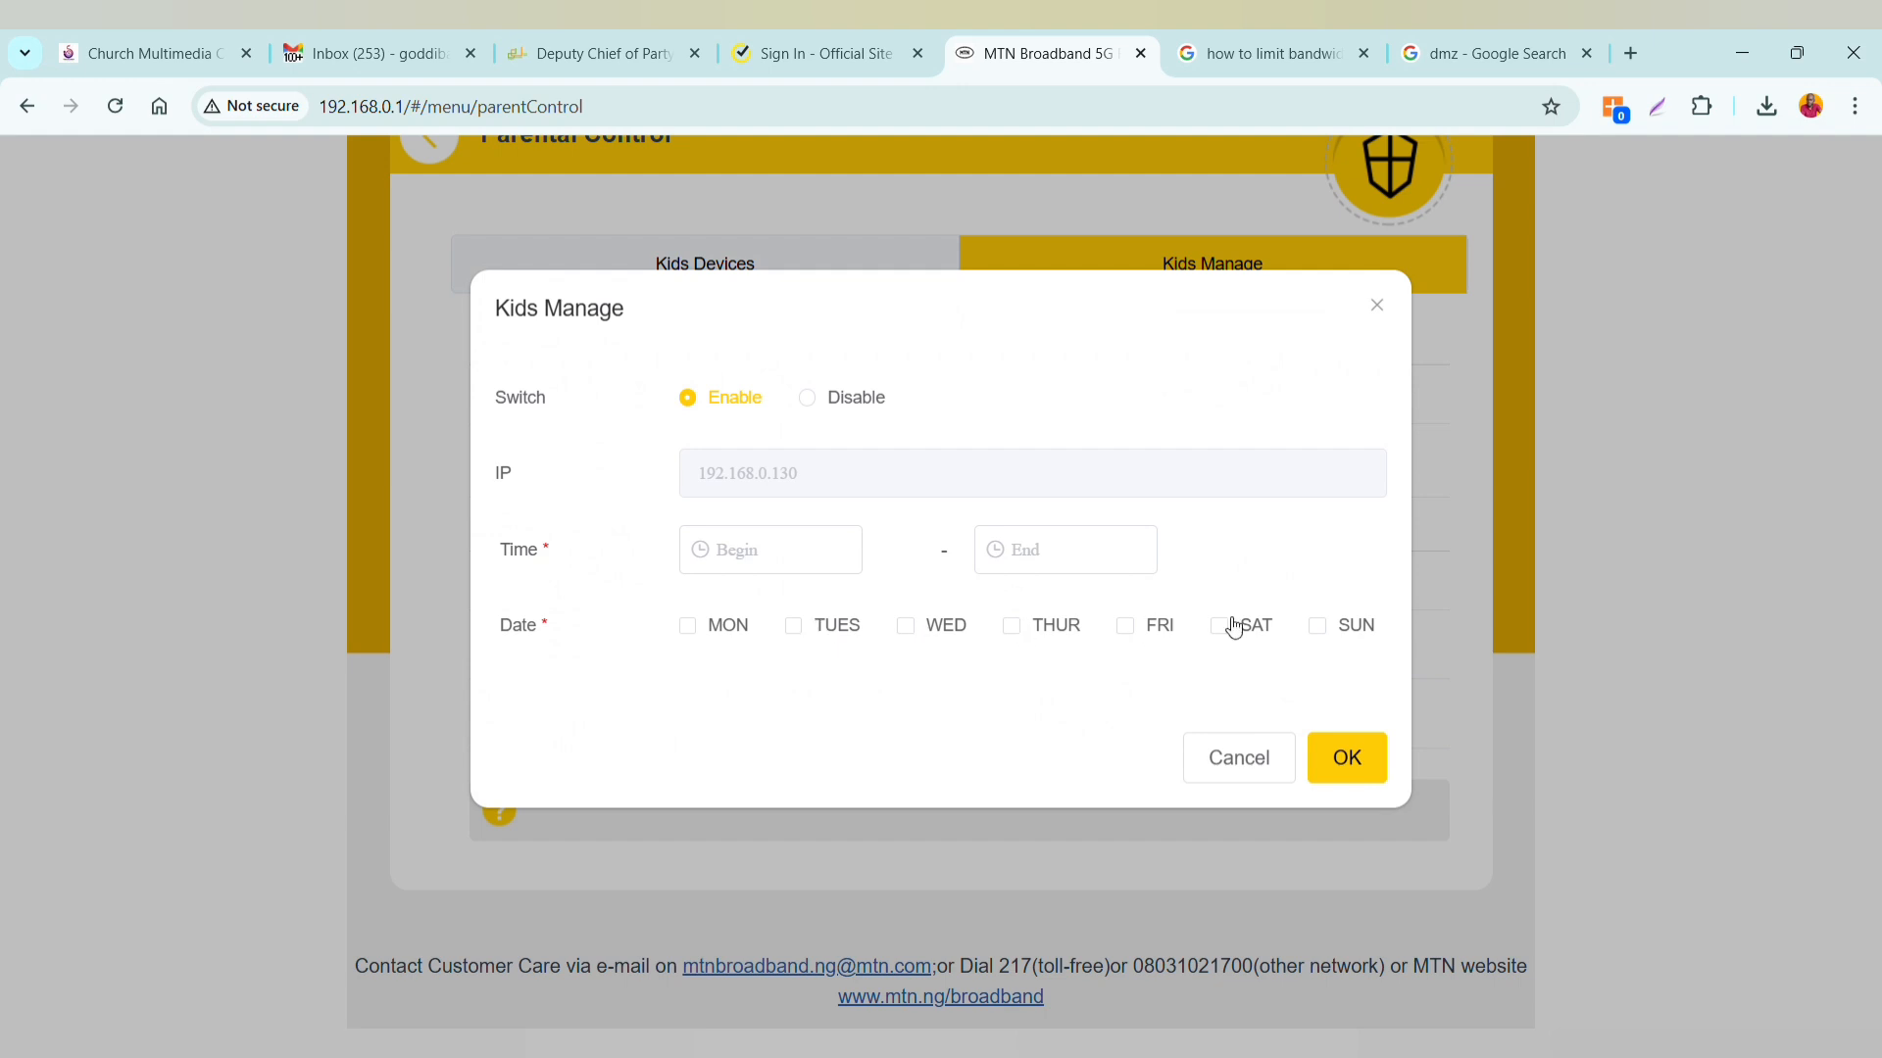
{"action": "left_click", "coordinate": [906, 628]}
{"action": "left_click", "coordinate": [769, 549]}
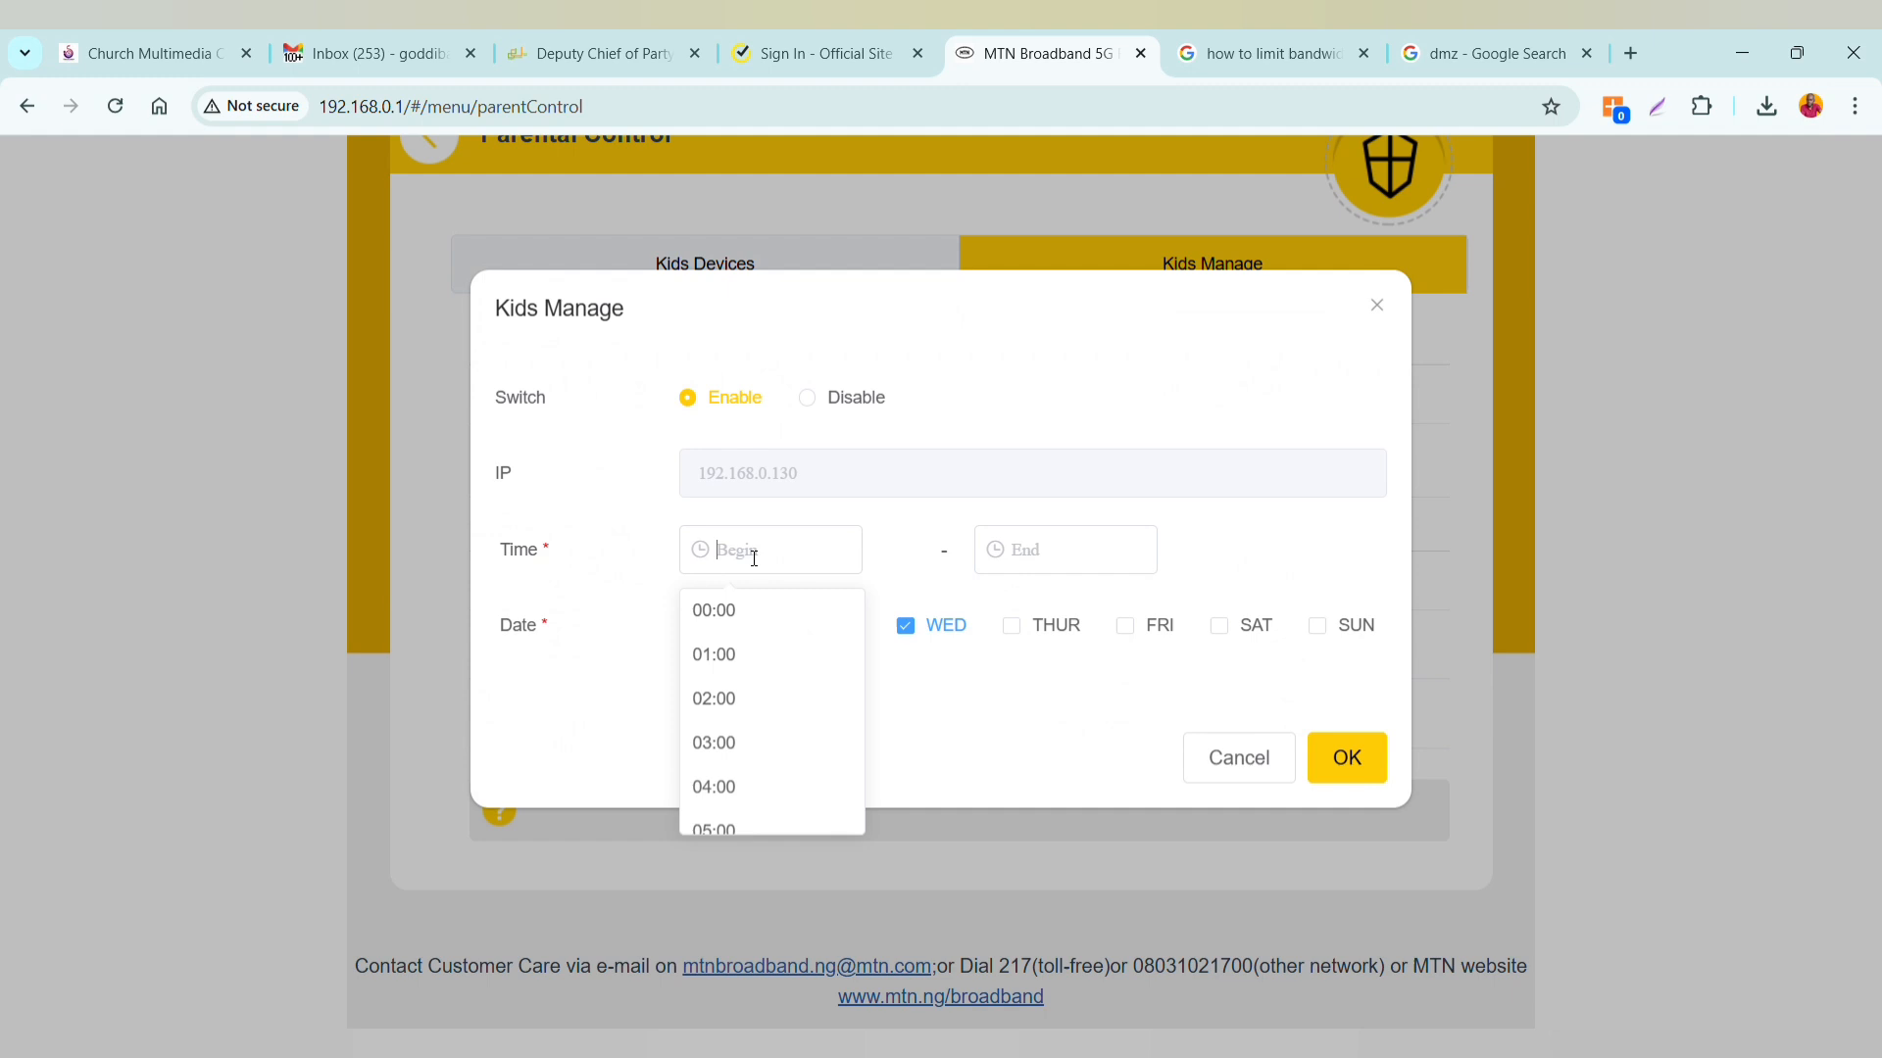
{"action": "left_click", "coordinate": [725, 661]}
{"action": "left_click", "coordinate": [1065, 551]}
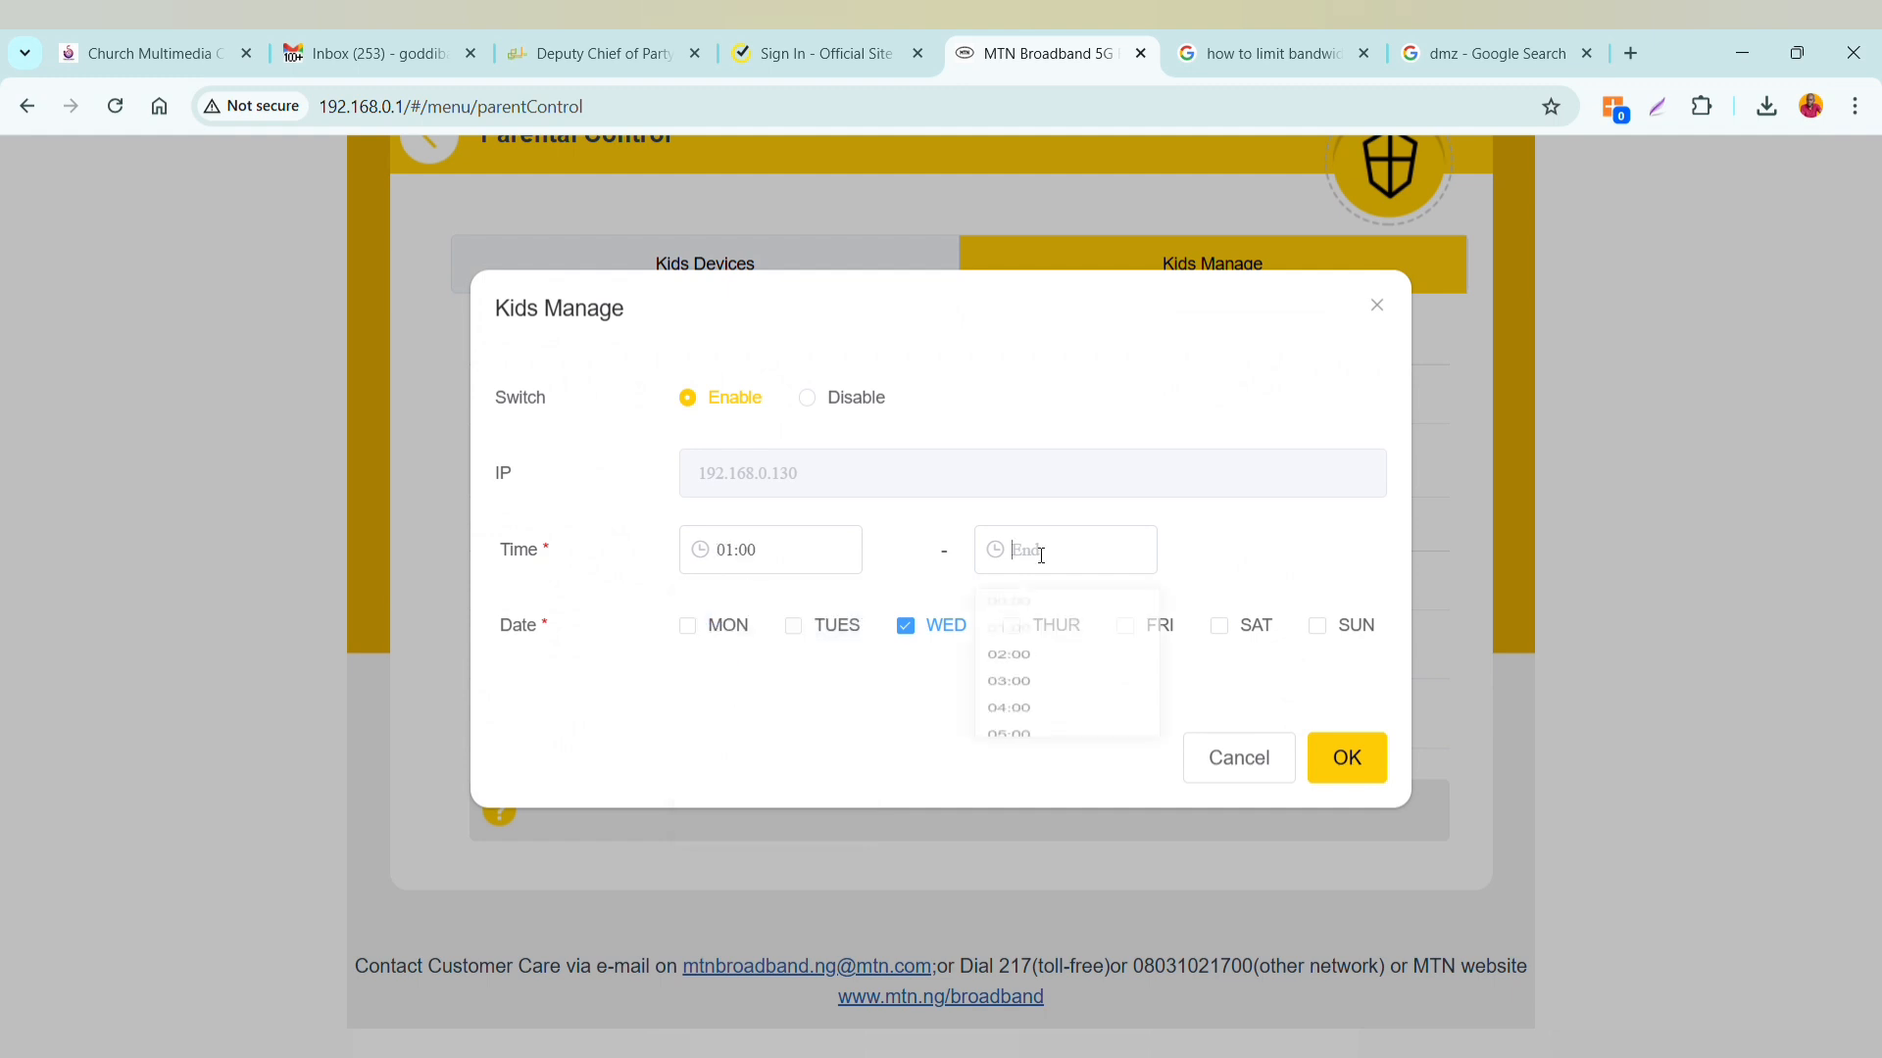
{"action": "left_click", "coordinate": [1032, 751]}
{"action": "left_click", "coordinate": [1267, 758]}
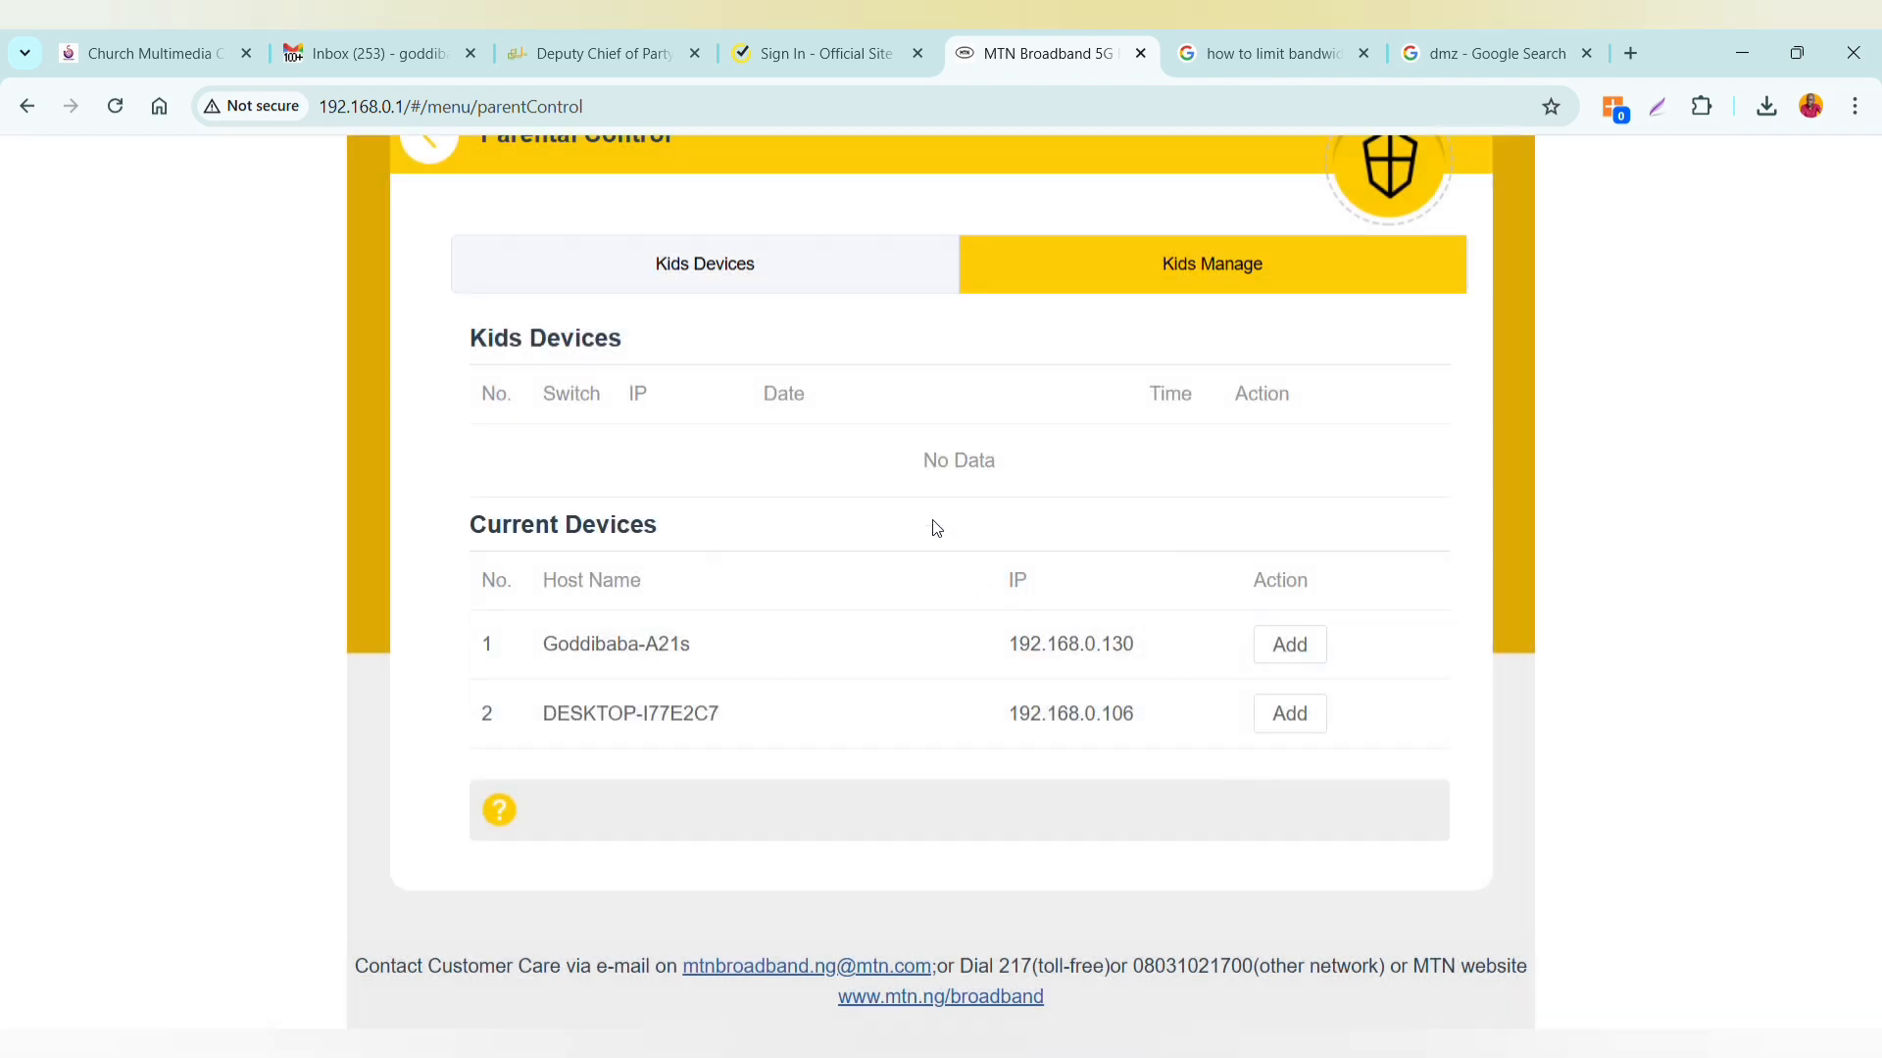
Step: Return to the Kids Devices list, then back to the router home page
{"action": "left_click", "coordinate": [725, 286]}
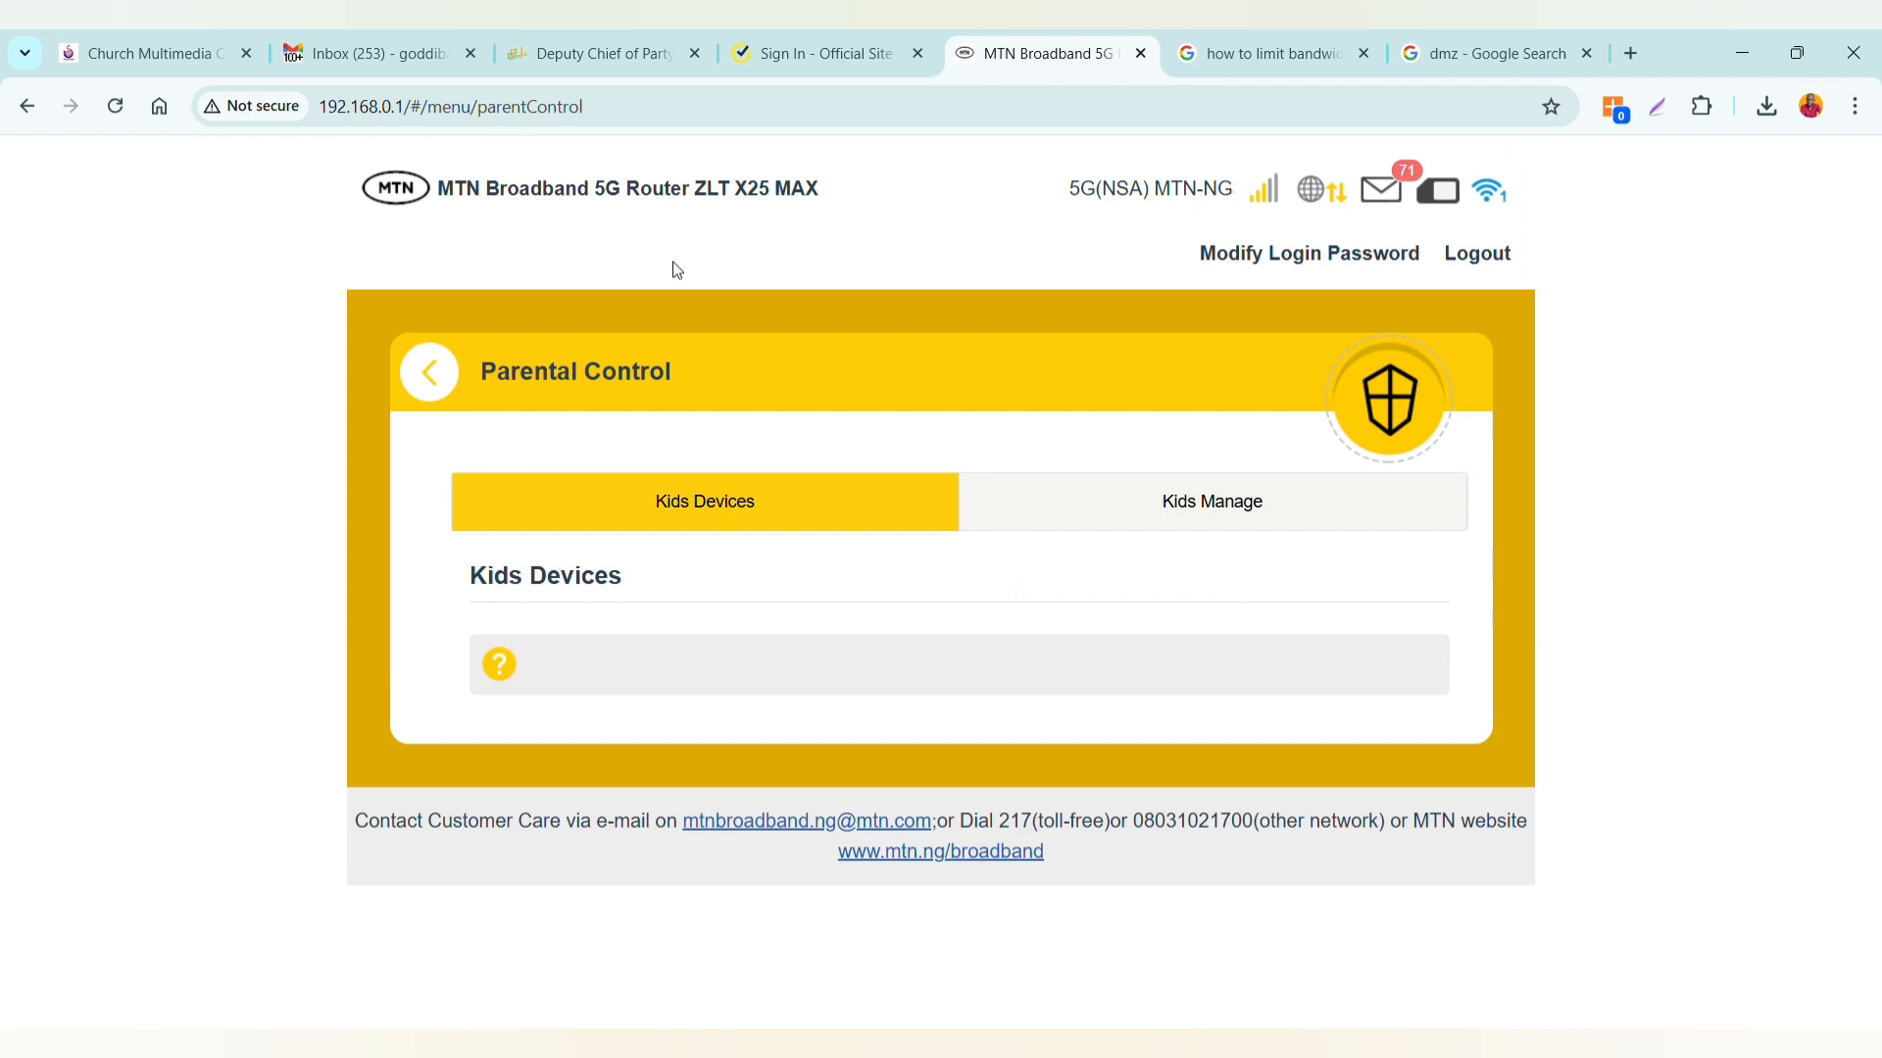
{"action": "left_click", "coordinate": [428, 372]}
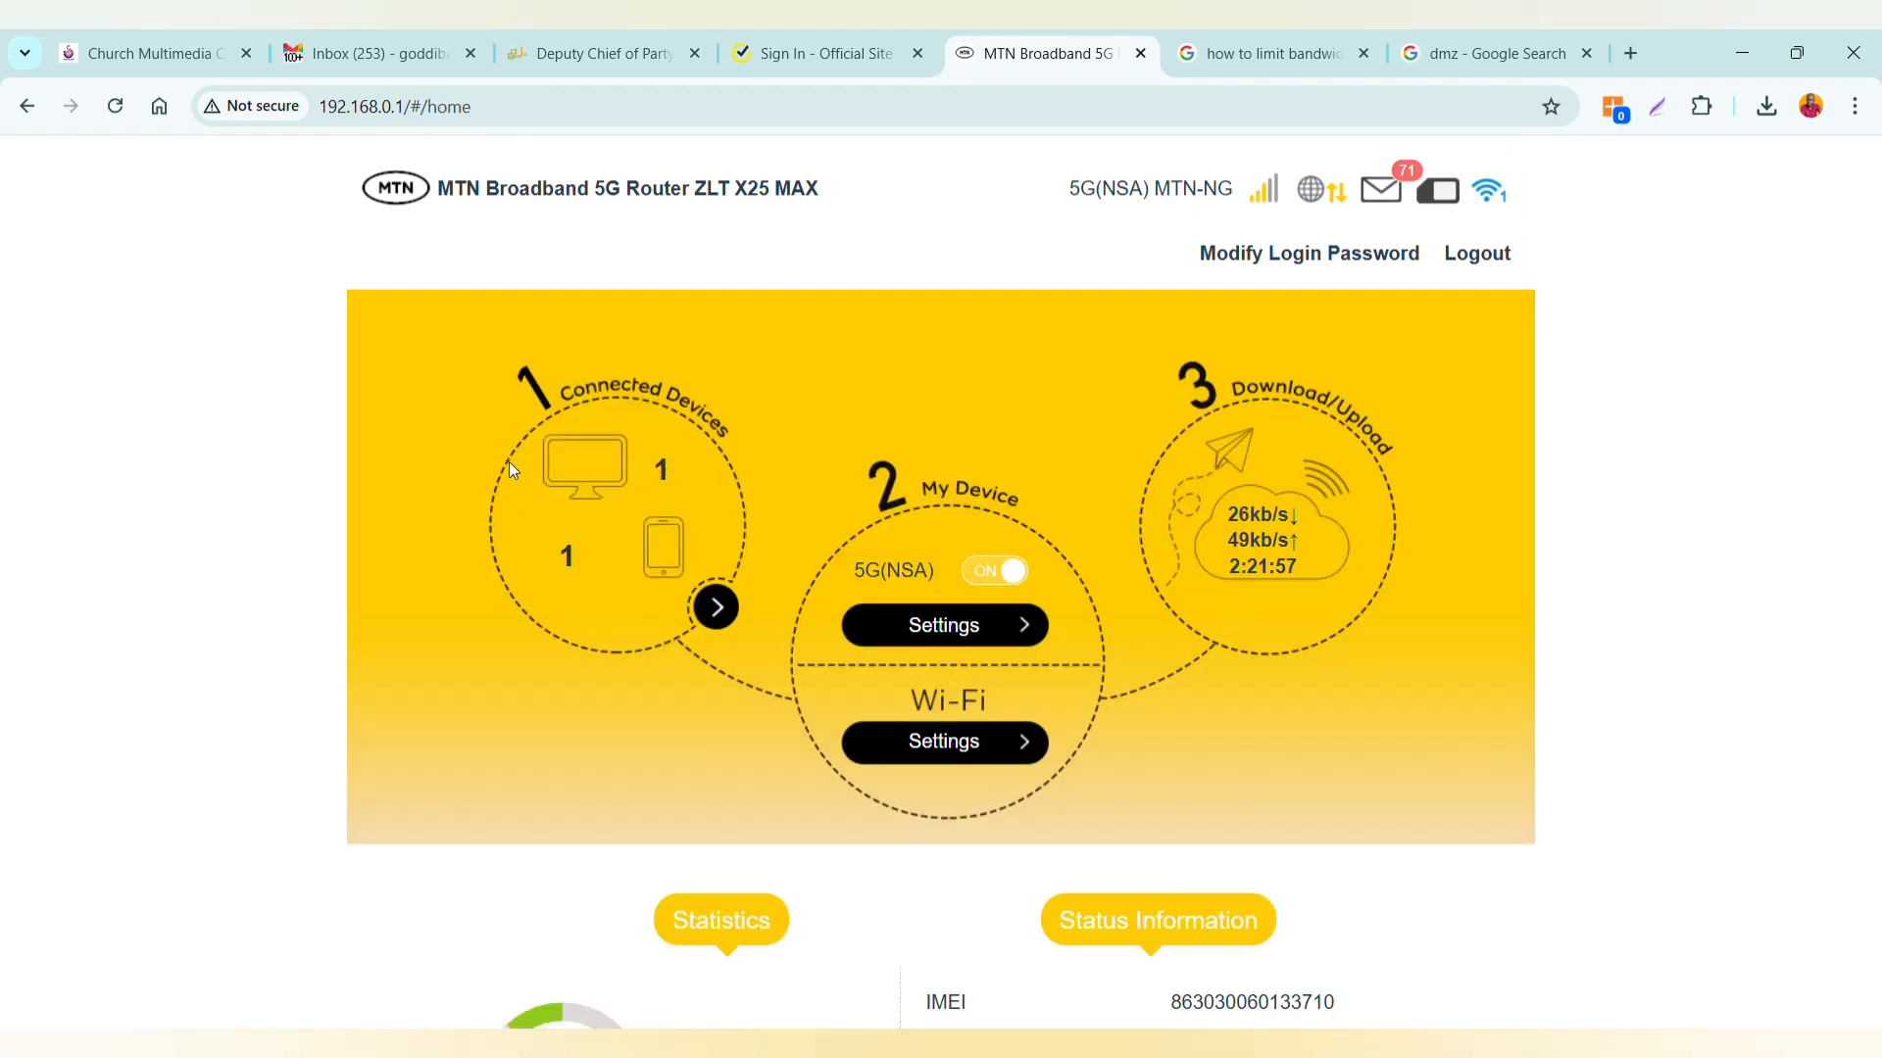
{"action": "scroll", "coordinate": [745, 611], "scroll_direction": "down", "scroll_amount": 2}
{"action": "scroll", "coordinate": [745, 613], "scroll_direction": "down", "scroll_amount": 1}
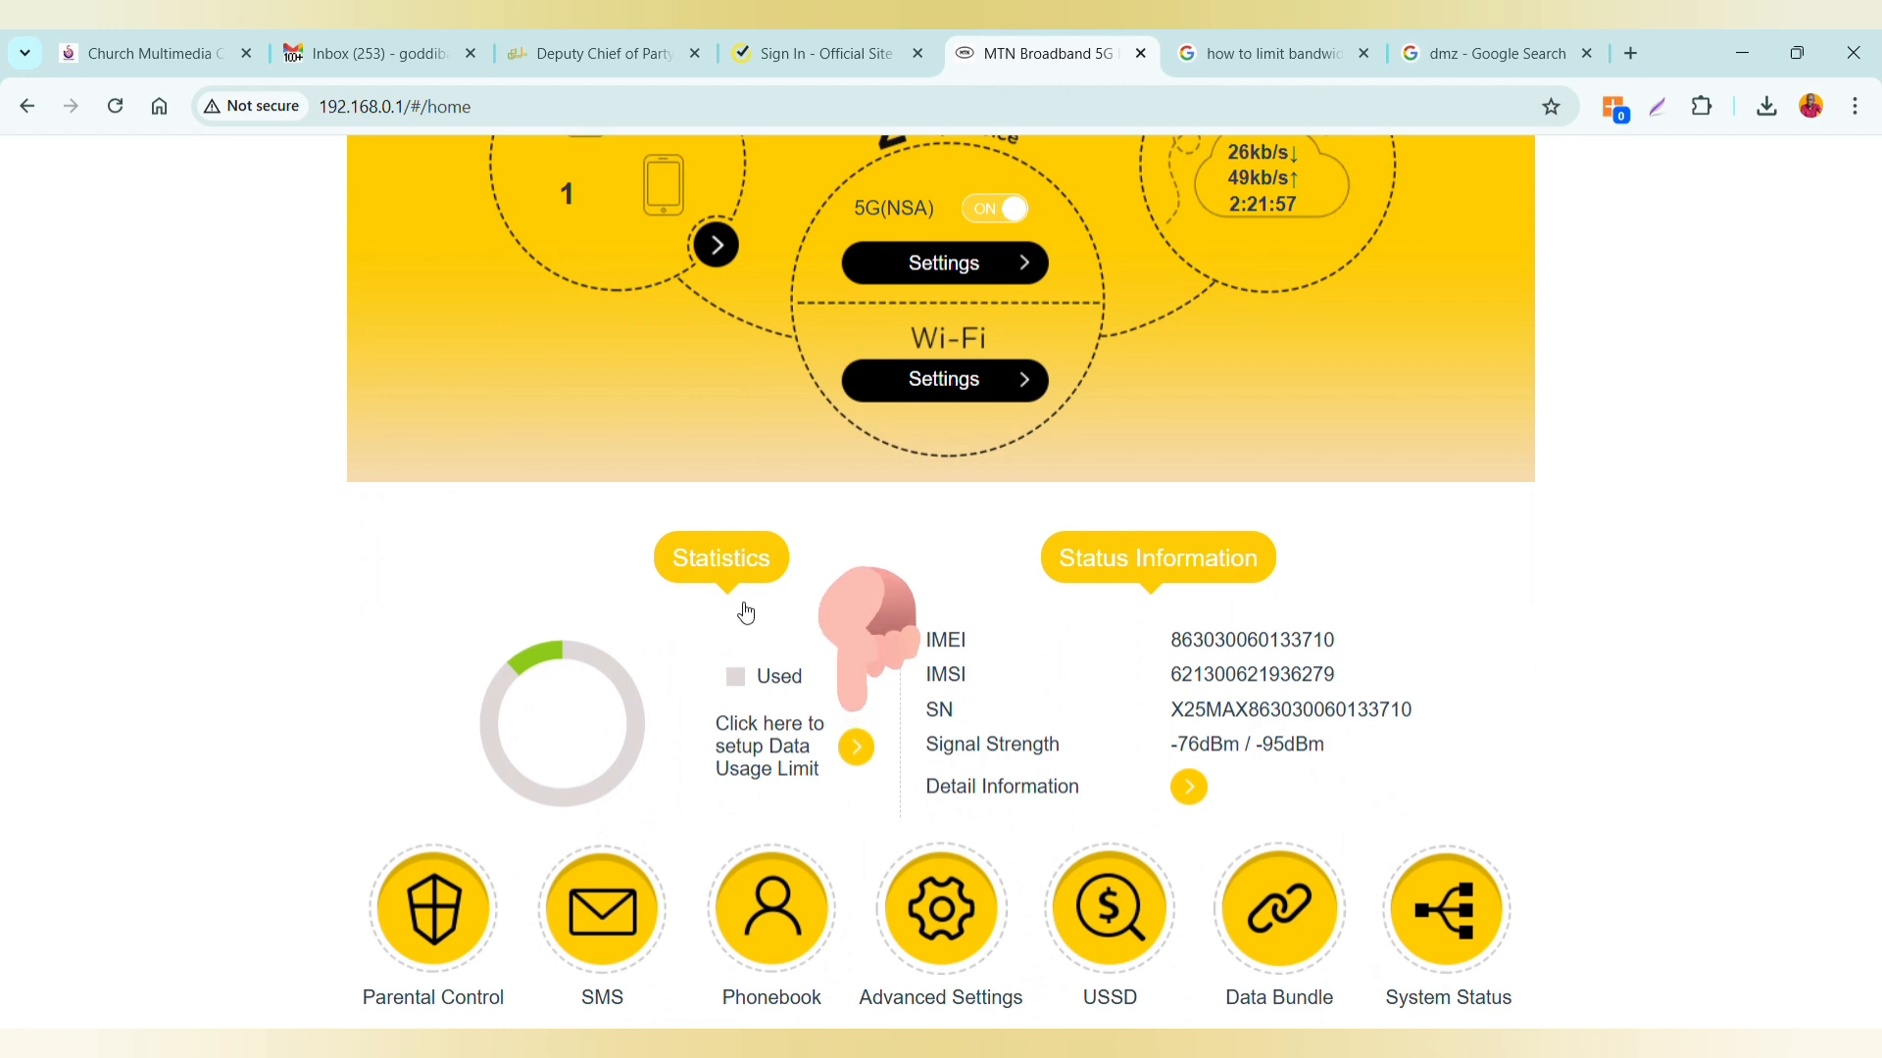
Step: Enable traffic management with a 100 GB limit starting day 1, leaving flowCalibration unchanged
{"action": "left_click", "coordinate": [856, 746]}
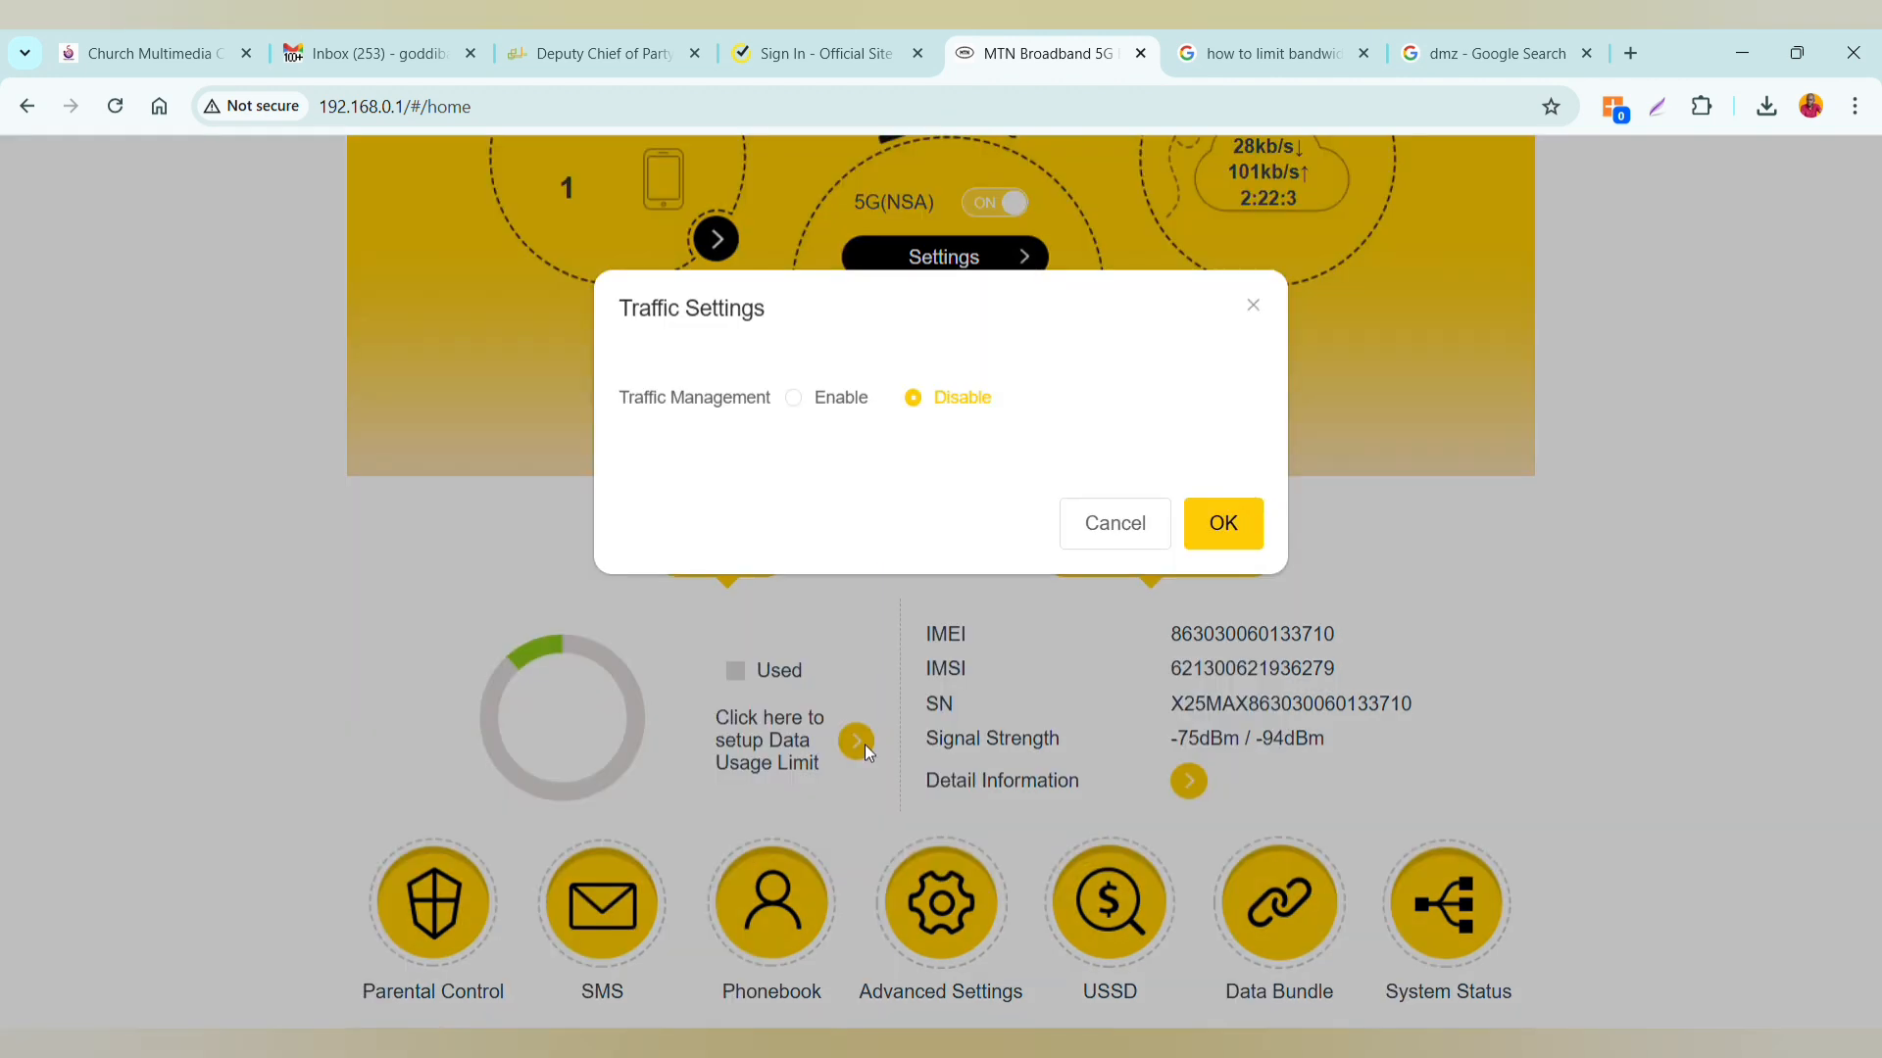
{"action": "left_click", "coordinate": [799, 396]}
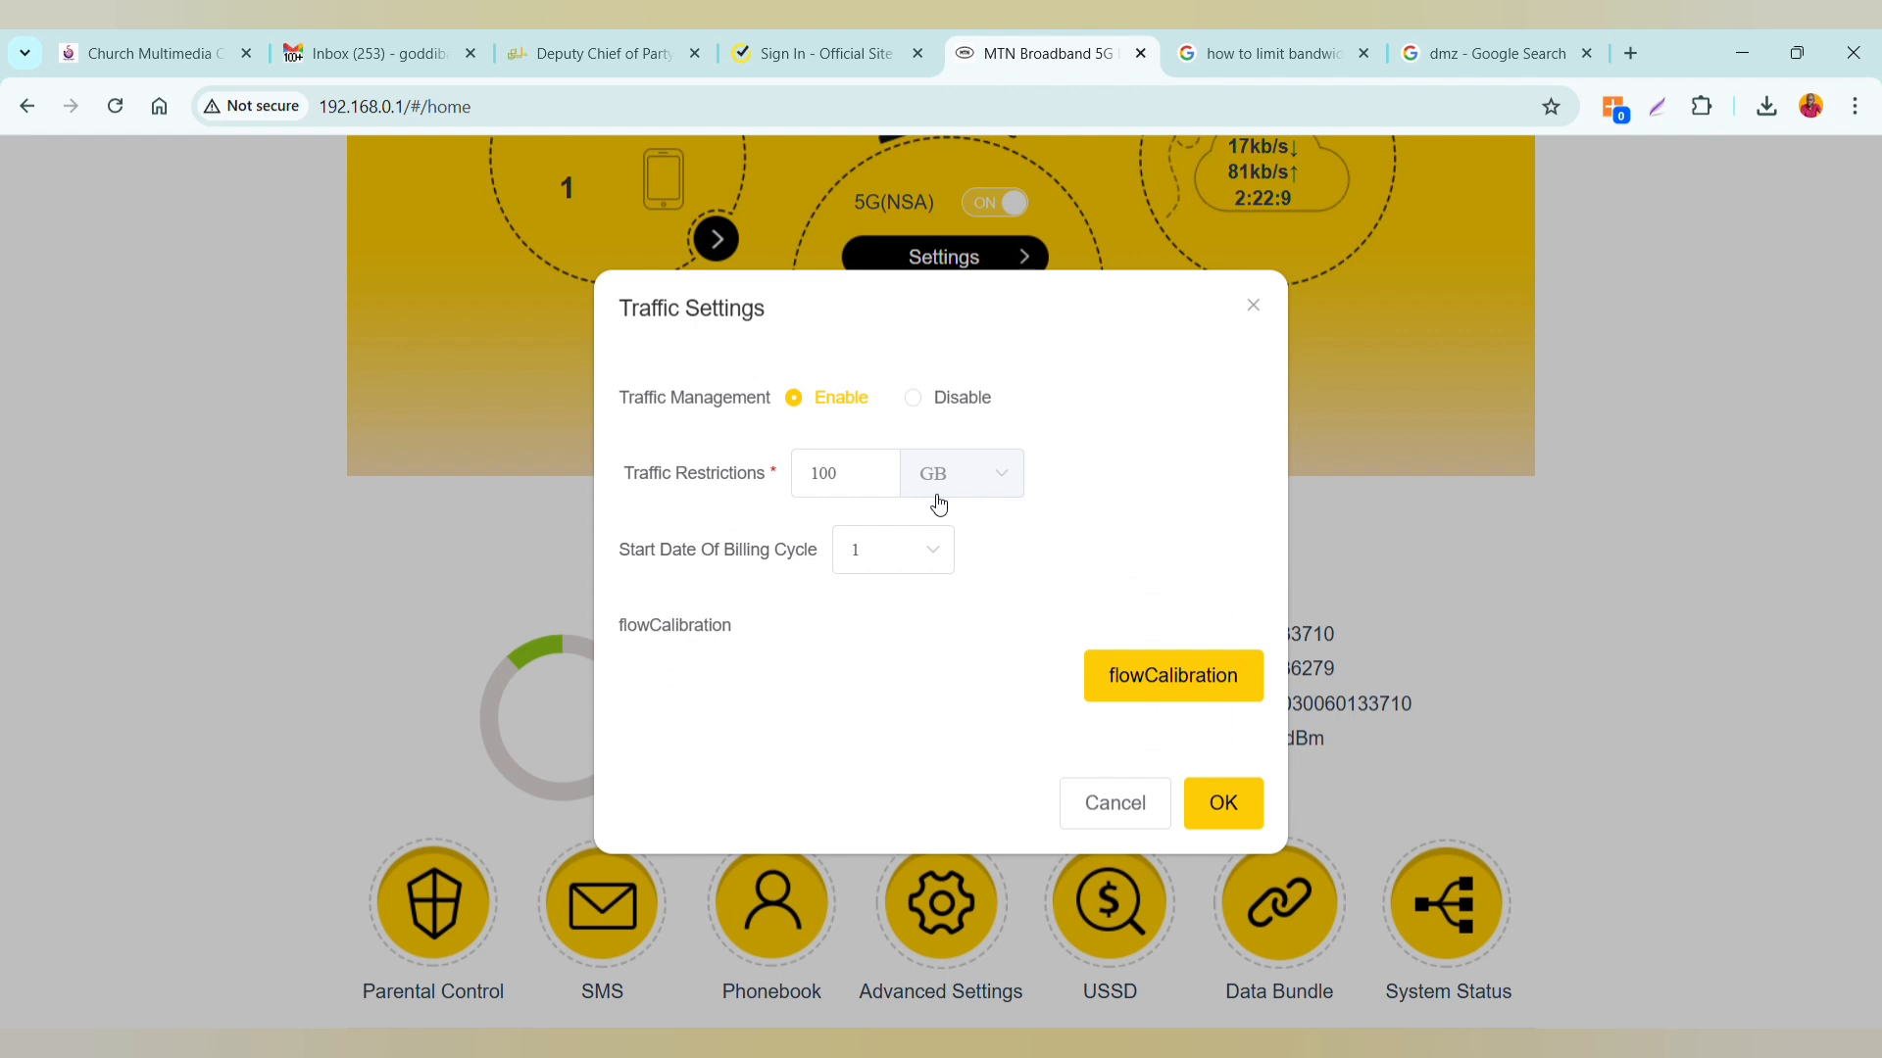
{"action": "left_click", "coordinate": [1142, 679]}
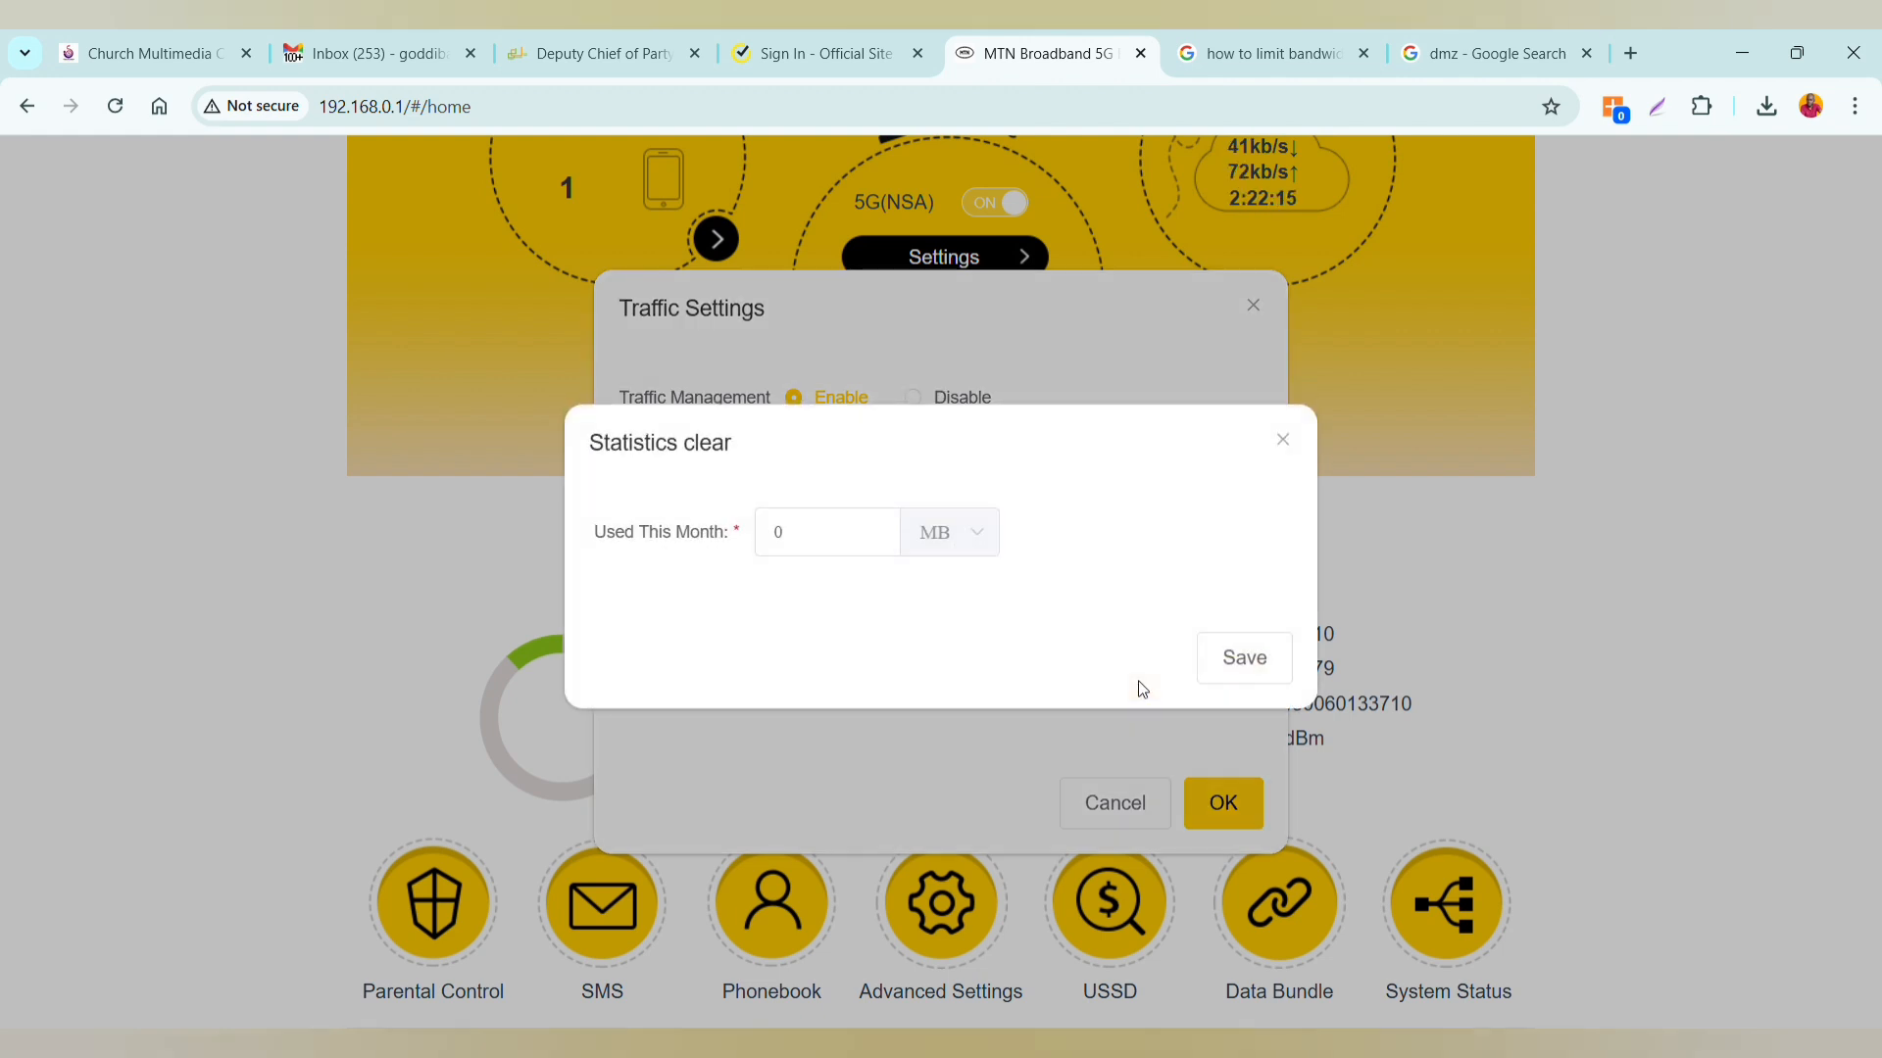
{"action": "left_click", "coordinate": [1281, 440]}
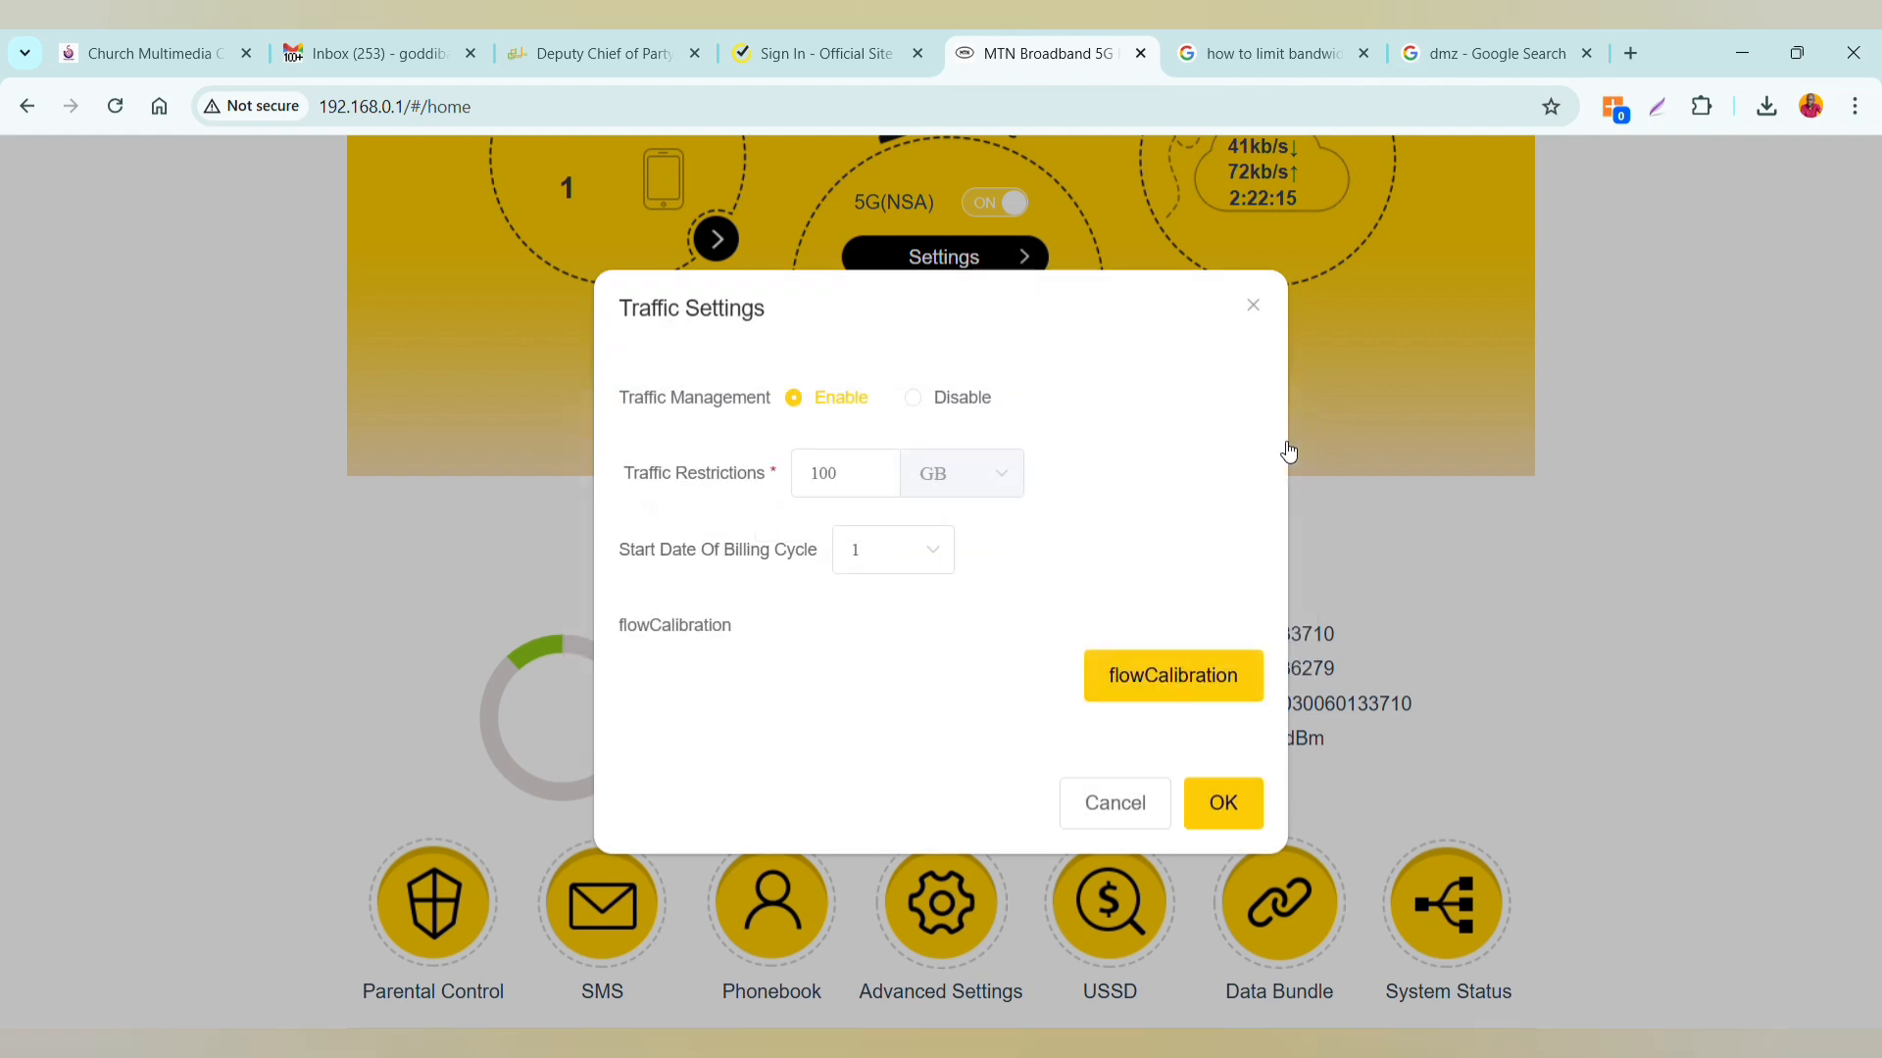